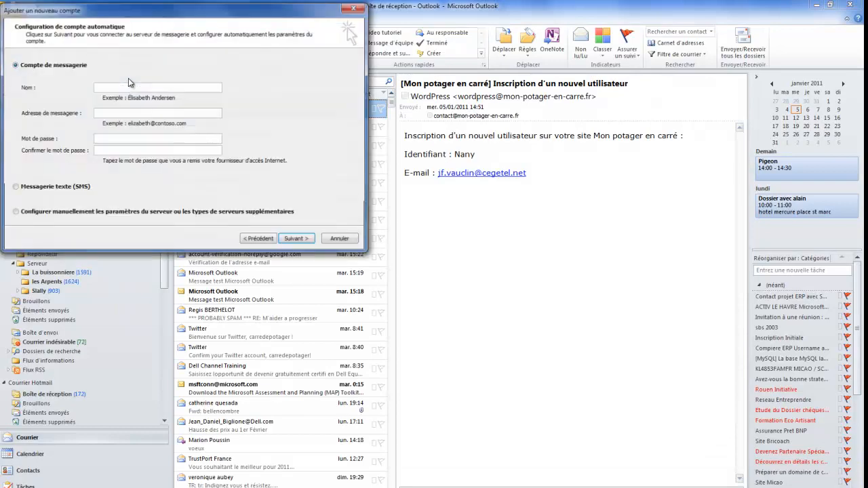
Step: In the Add New Account wizard, choose to configure server settings manually
left_click_drag(217, 12, 267, 54)
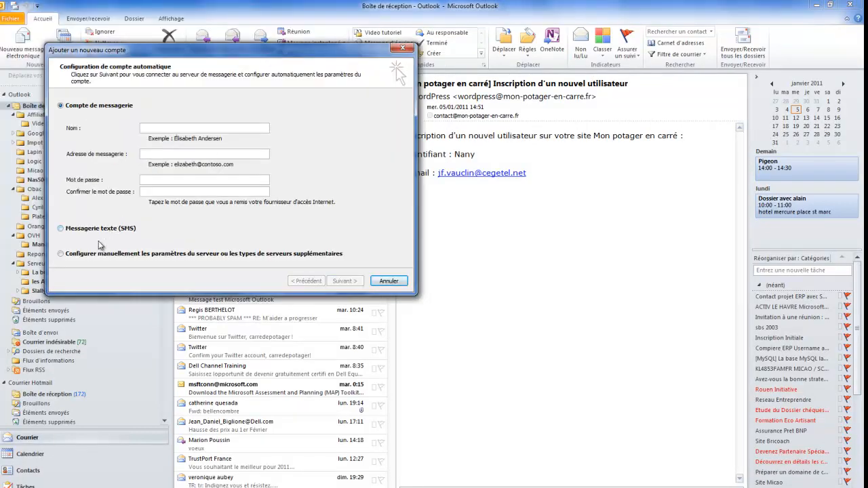
left_click(61, 255)
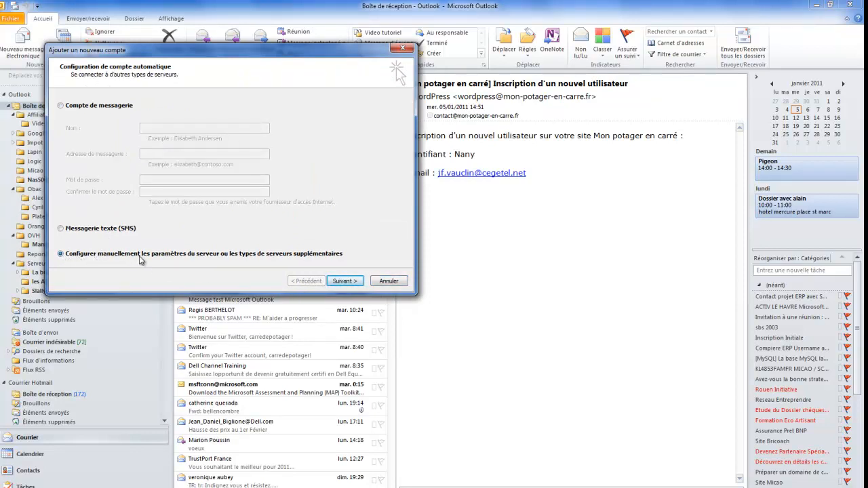
Step: Pick Messagerie Internet (POP or IMAP) as the service to reach the settings form
left_click(341, 282)
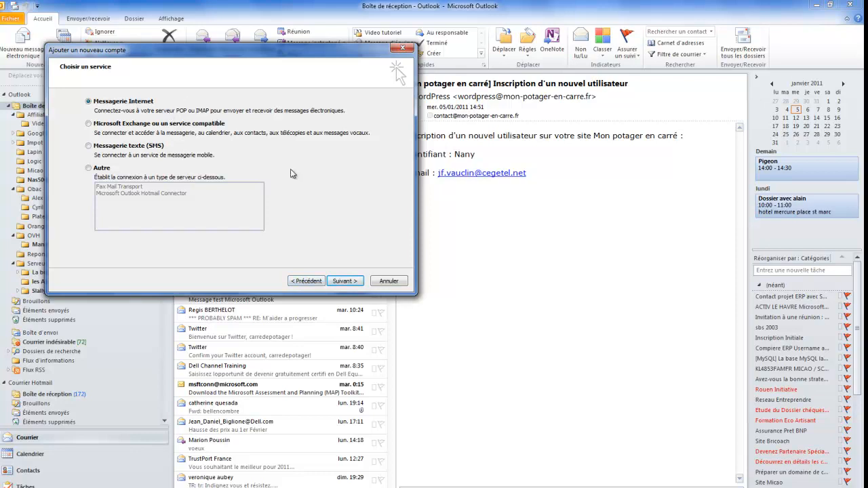
left_click(344, 281)
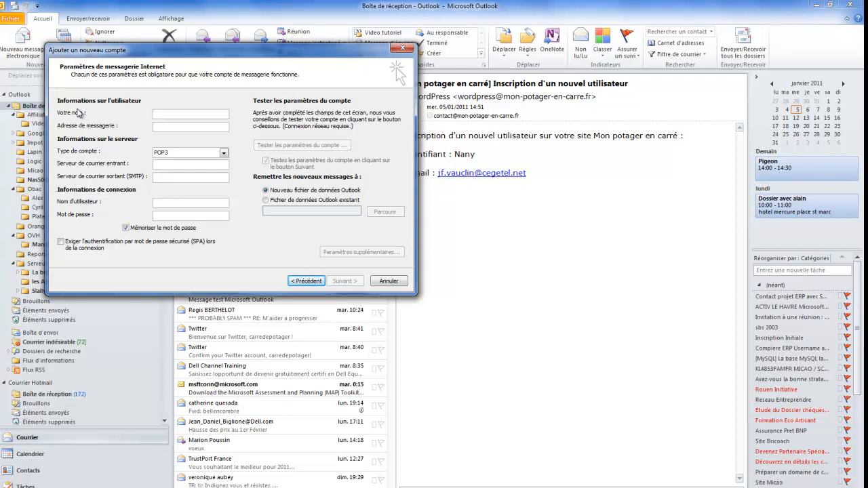
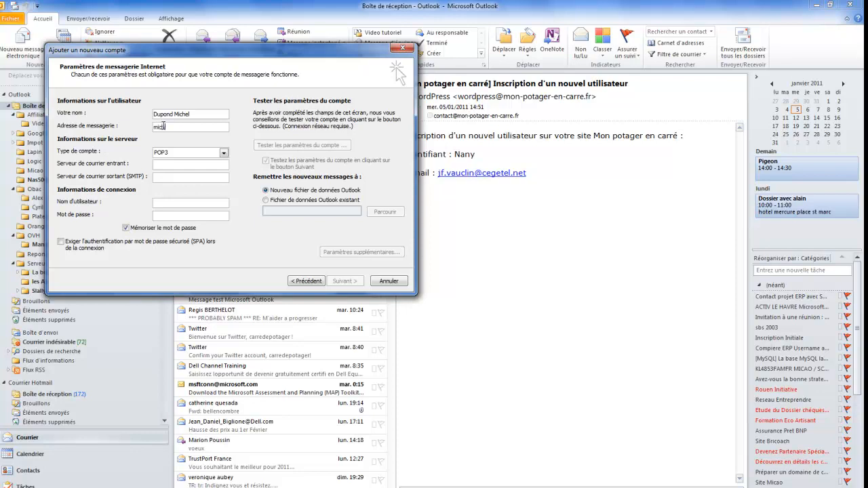
Step: Enter the account holder's name in 'Votre nom' and their e-mail address in 'Adresse de messagerie'
left_click(184, 164)
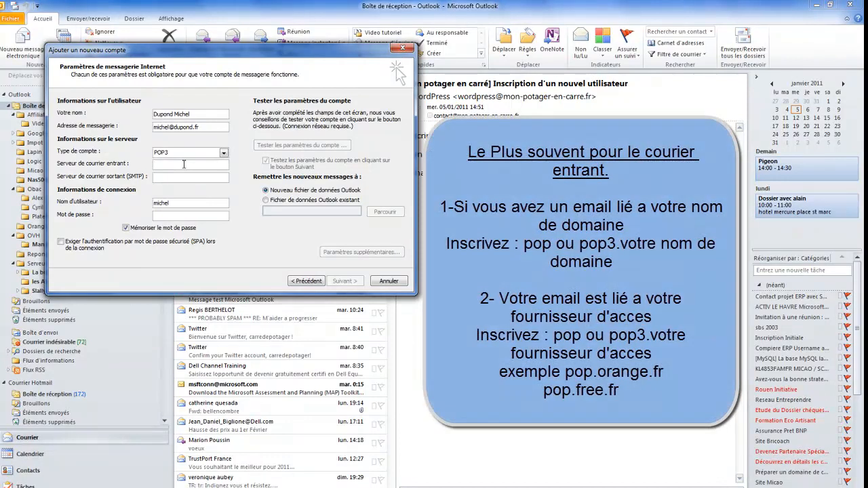
Step: Enter the pop3 server of the account's domain as the incoming mail server
type("pop3.")
type("dupond")
type(".fr")
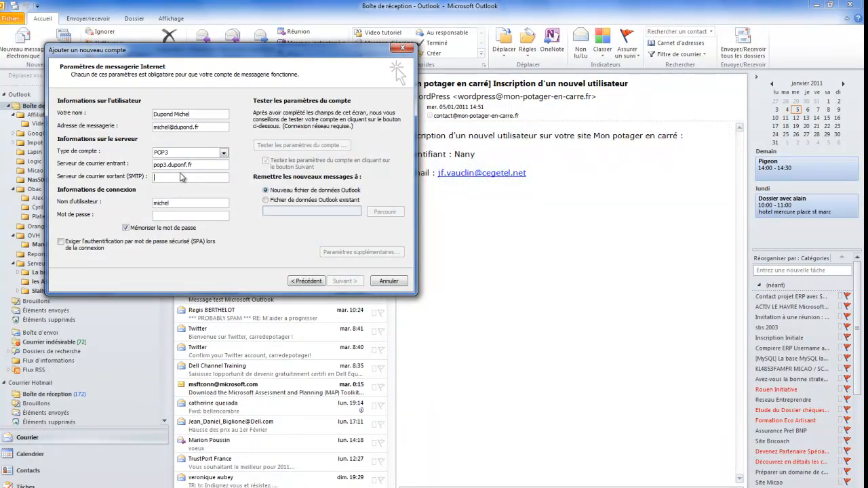
Step: Set smtp.free.fr as outgoing server, paste the full e-mail address as user name, and enter the password
type("sm")
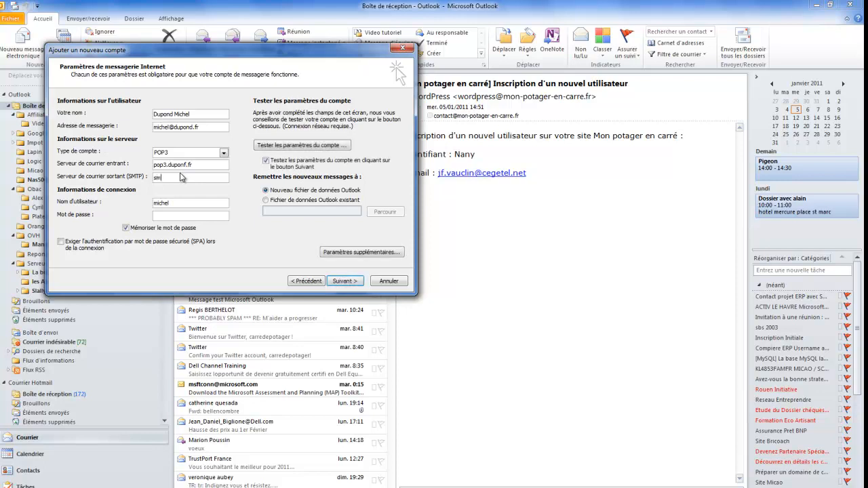
type("tp.free.")
type("fr")
left_click_drag(204, 127, 147, 130)
key("ctrl+c")
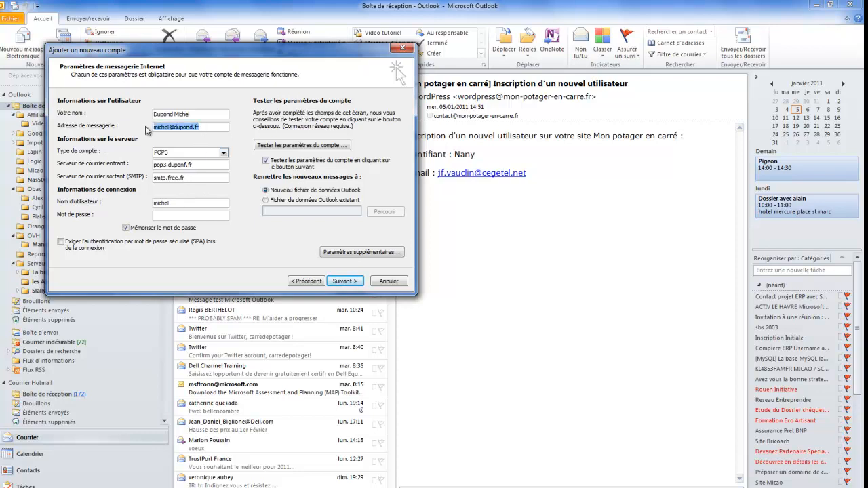
left_click_drag(173, 203, 100, 210)
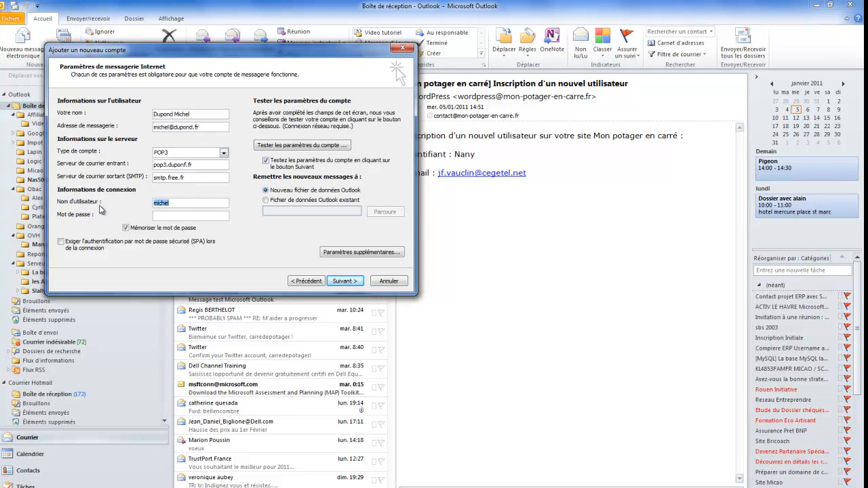
key("ctrl+v")
left_click(171, 216)
type("*****")
Step: Deliver new messages to the existing Outlook data file in Documents > Mes documents > Mes Emails
left_click(266, 200)
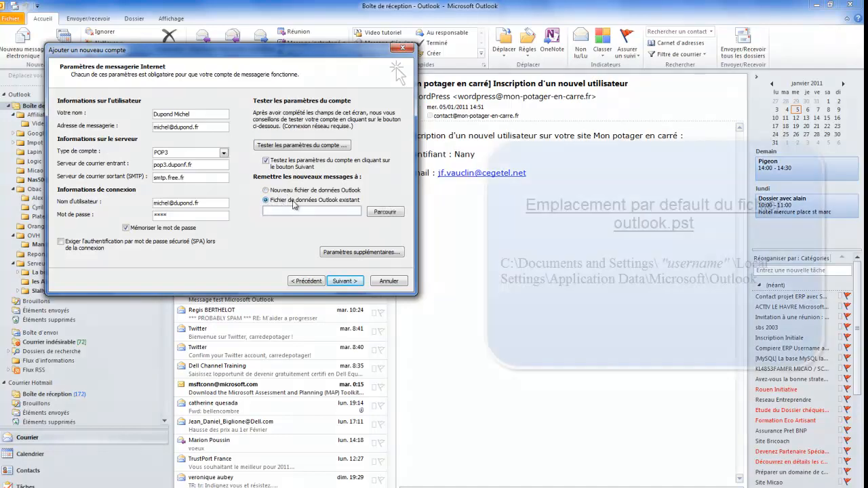
left_click(385, 212)
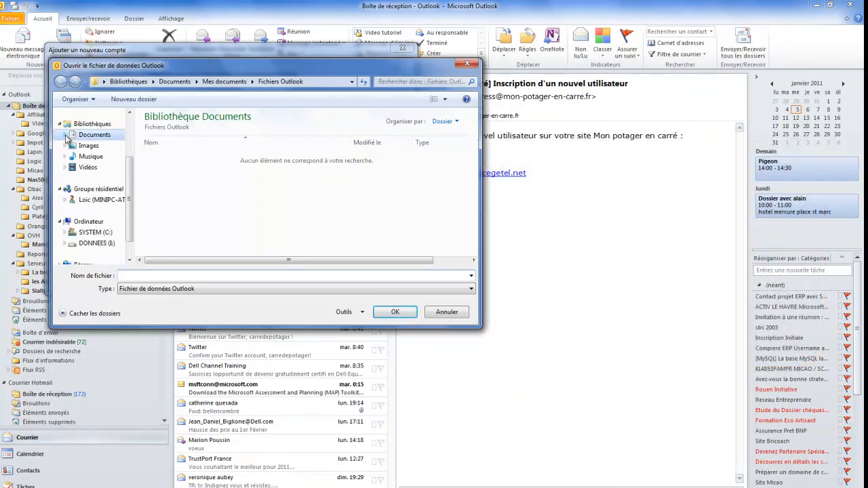
left_click(69, 135)
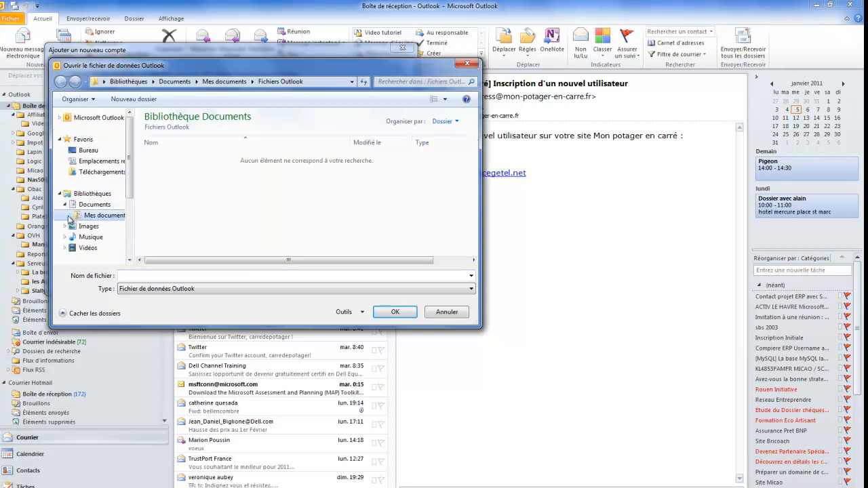
left_click(70, 216)
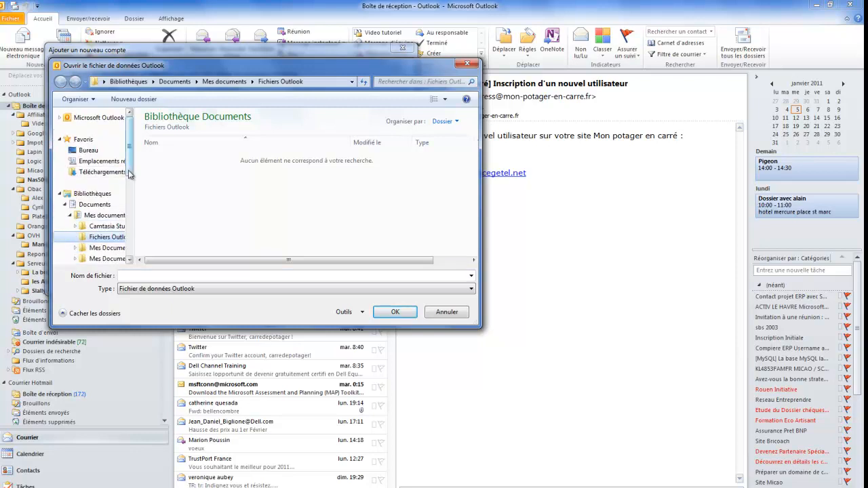
scroll(128, 257, "down", 2)
left_click(90, 223)
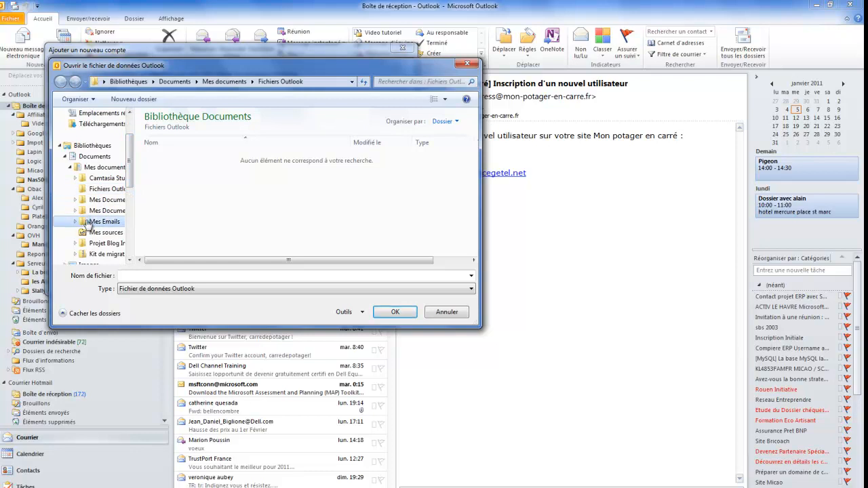
left_click(159, 170)
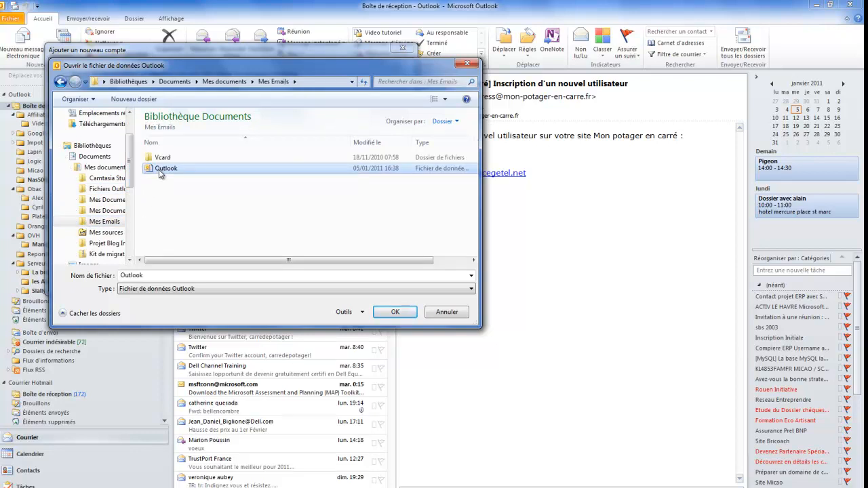
left_click(394, 312)
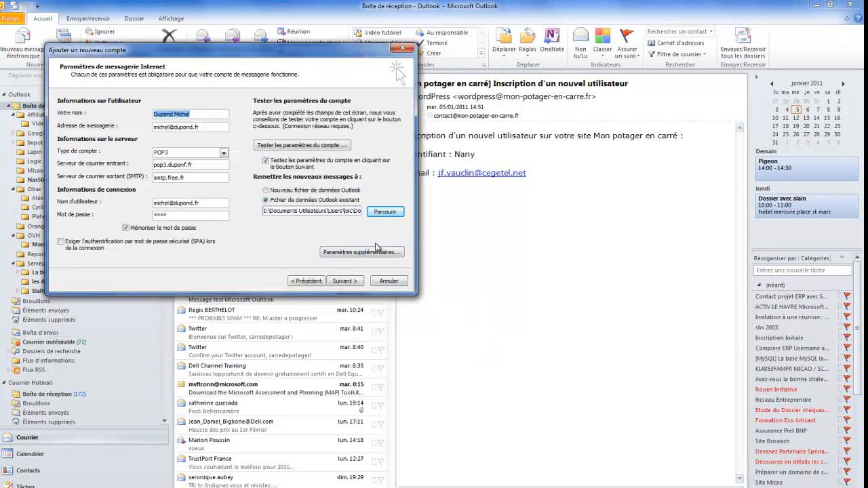
Step: Start the account settings test, stop it after it fails, and cancel the new account
left_click(344, 284)
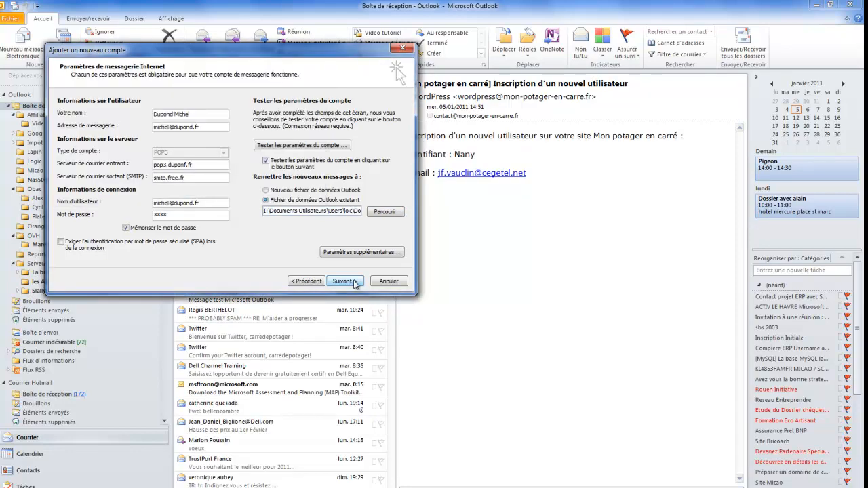
left_click(343, 284)
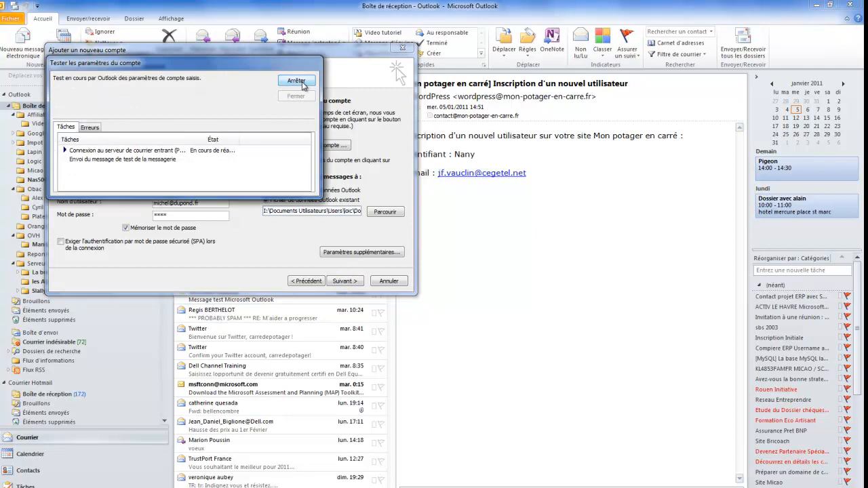
left_click(302, 81)
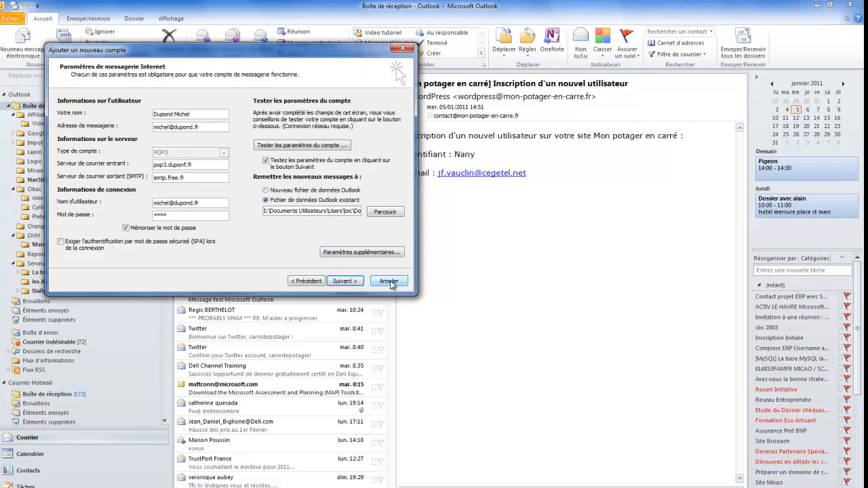
left_click(389, 281)
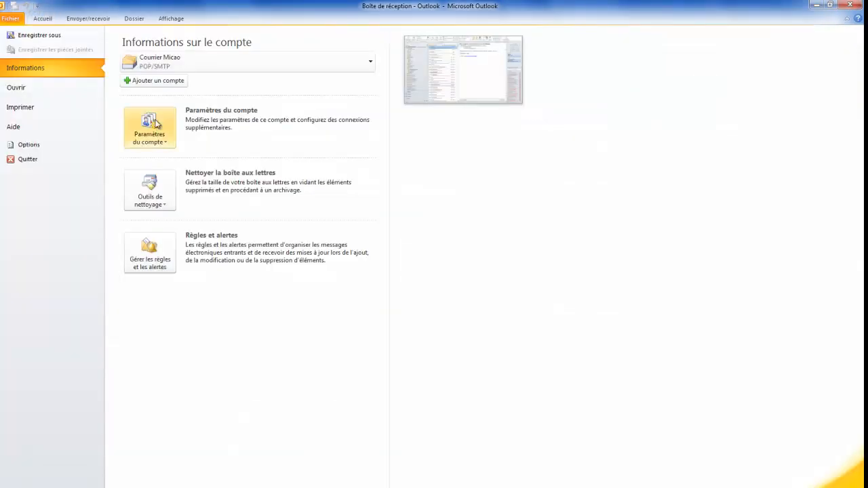
Step: Open the Courrier Micao account for editing in Paramètres du compte and test its settings successfully
left_click(155, 123)
left_click(178, 163)
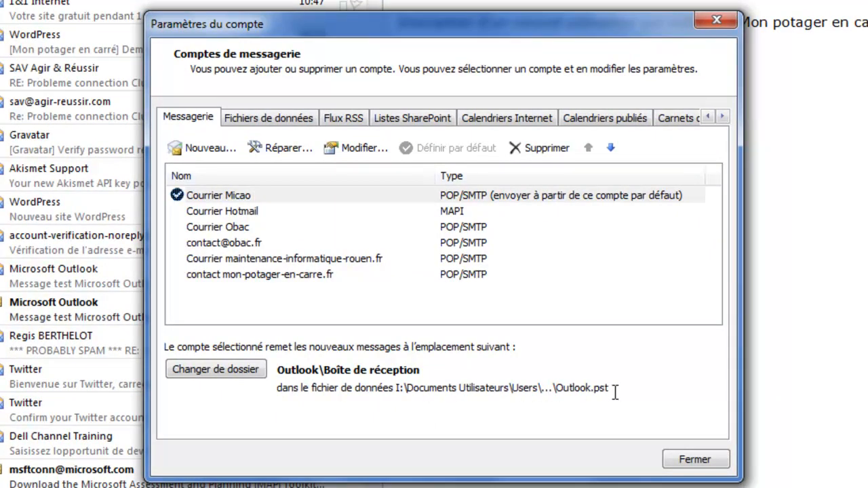
left_click(359, 148)
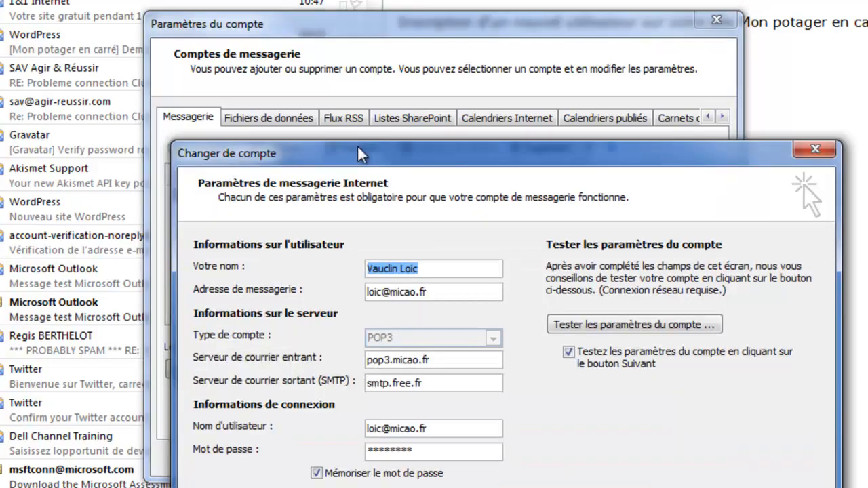
left_click_drag(427, 161, 354, 53)
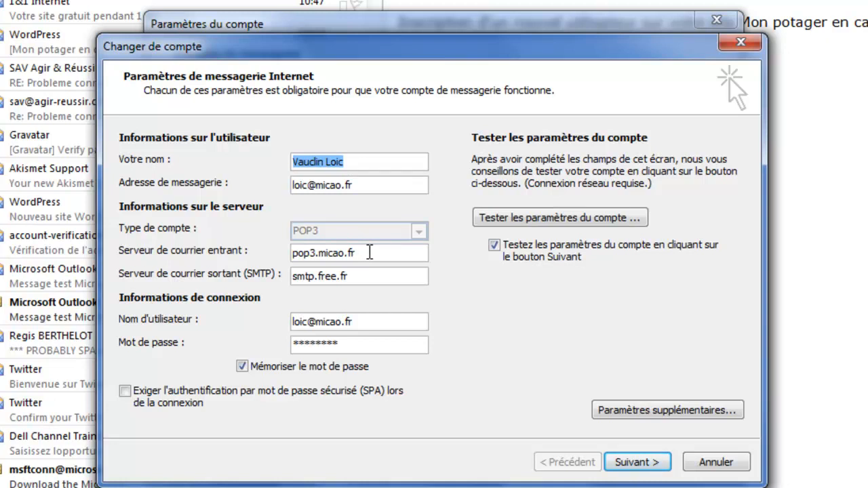
left_click(631, 466)
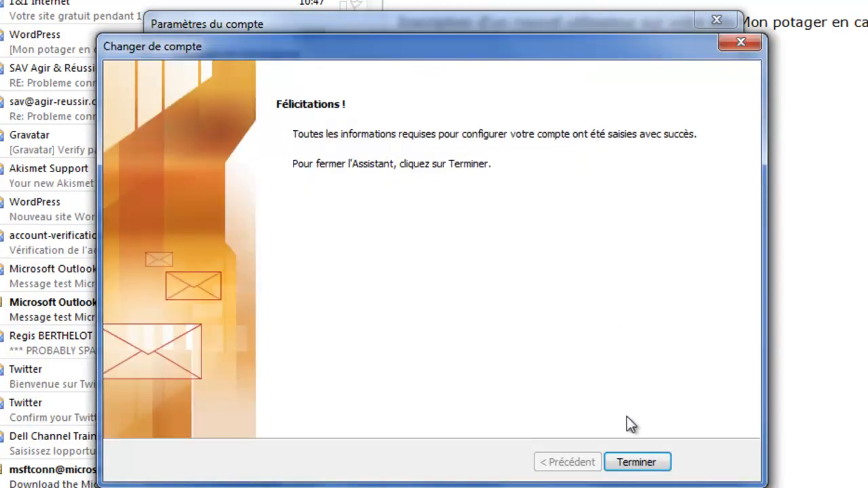
Step: Finish the Change Account wizard and close the Paramètres du compte dialog
left_click(631, 467)
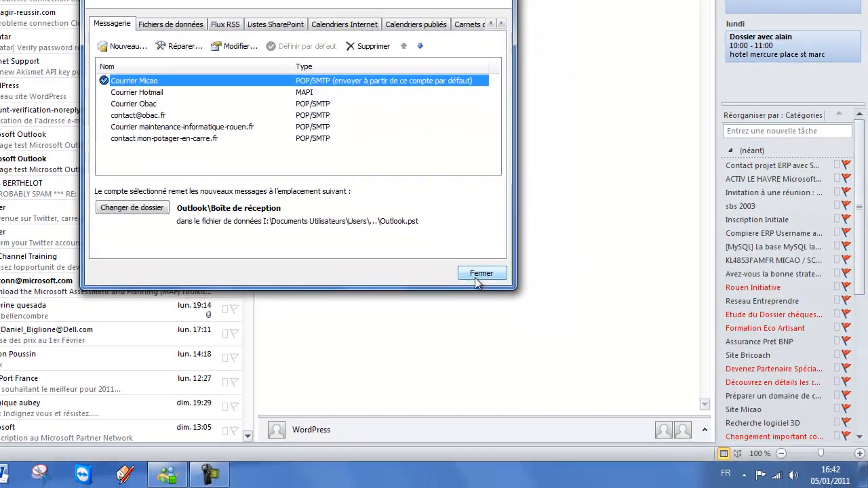
left_click(696, 459)
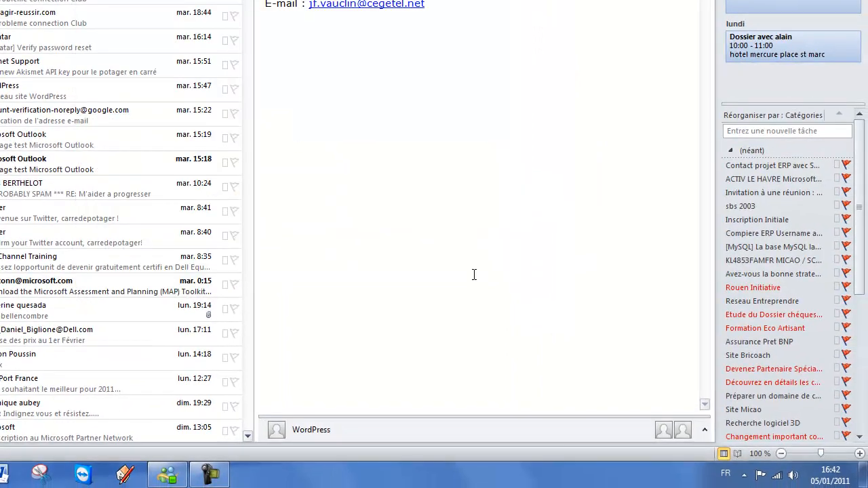